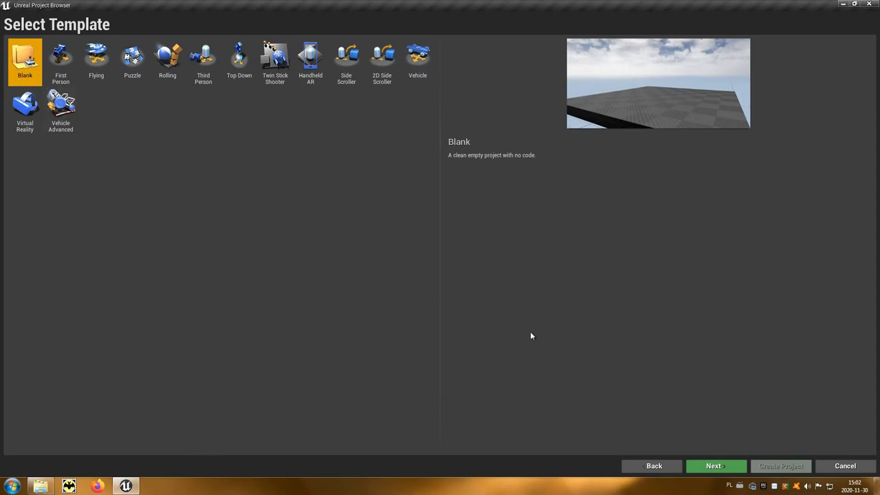
Create a Blank template project named MyProject in C:\Unreal Projects
left_click(704, 465)
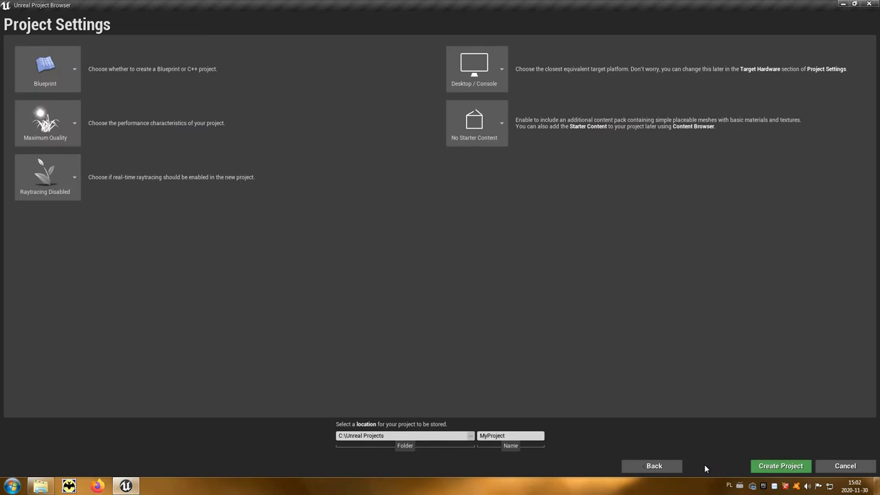
left_click(492, 436)
left_click(781, 466)
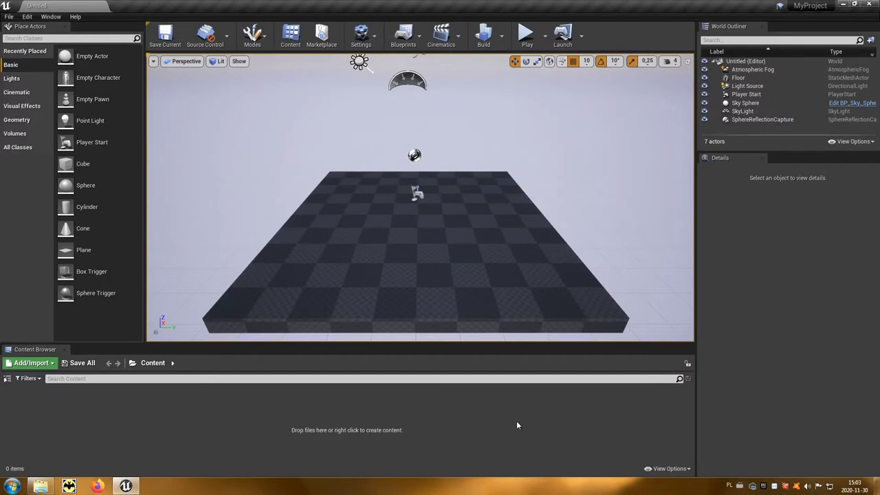
Test-play the empty default level, look around, then end the session
left_click(527, 34)
left_click(475, 214)
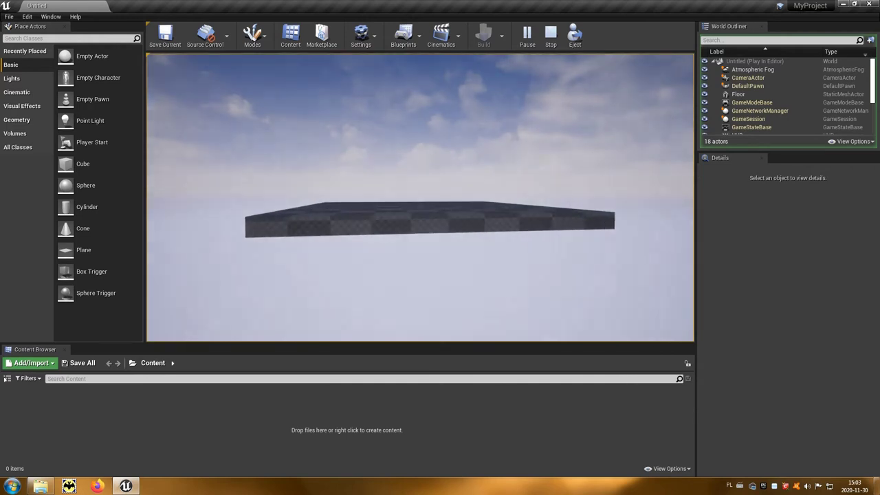
key("Escape")
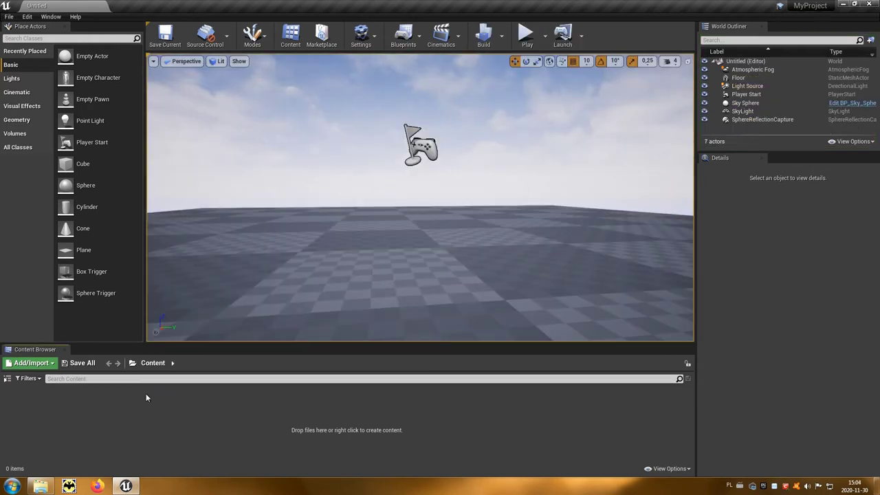
Create a new content folder named CH_Postac_01
right_click(143, 407)
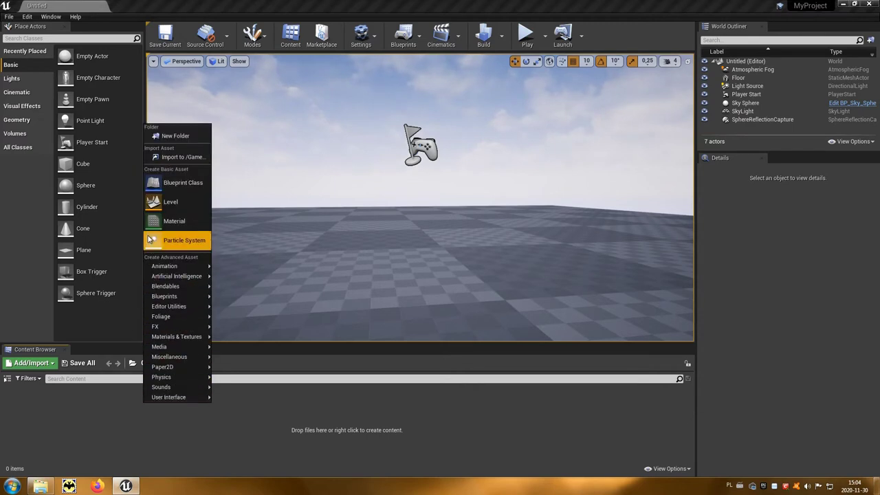
left_click(192, 137)
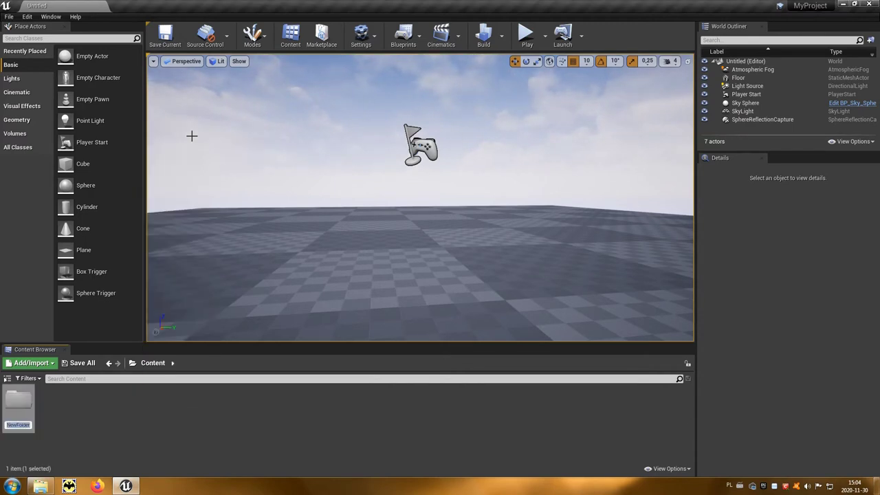
type("CH_")
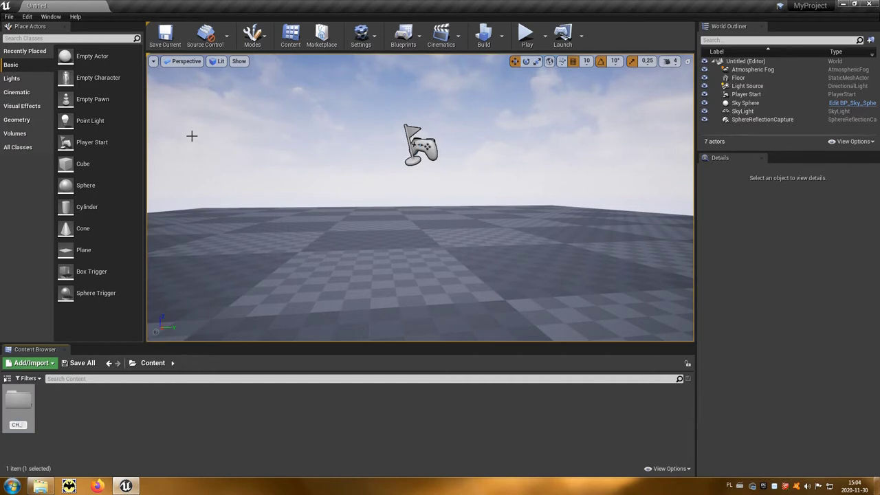
type("Postac_01")
key("Return")
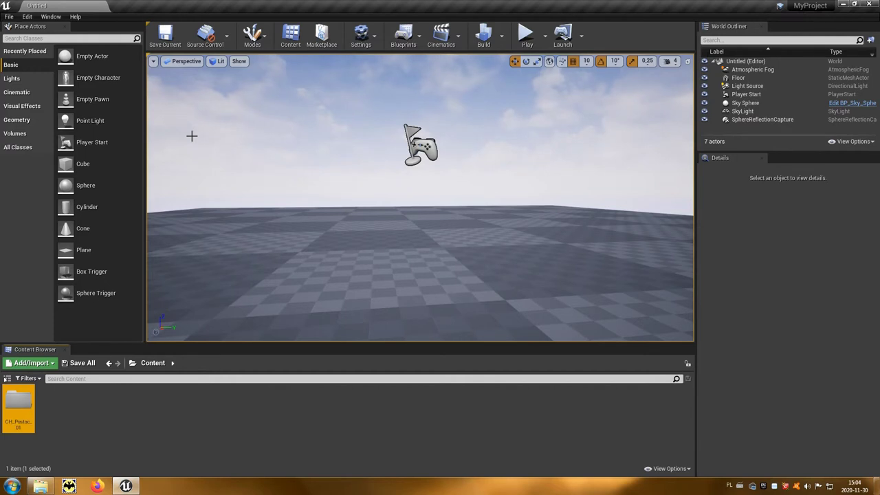
Inside CH_Postac_01, add Mesh, Materials and Textures subfolders
double_click(26, 404)
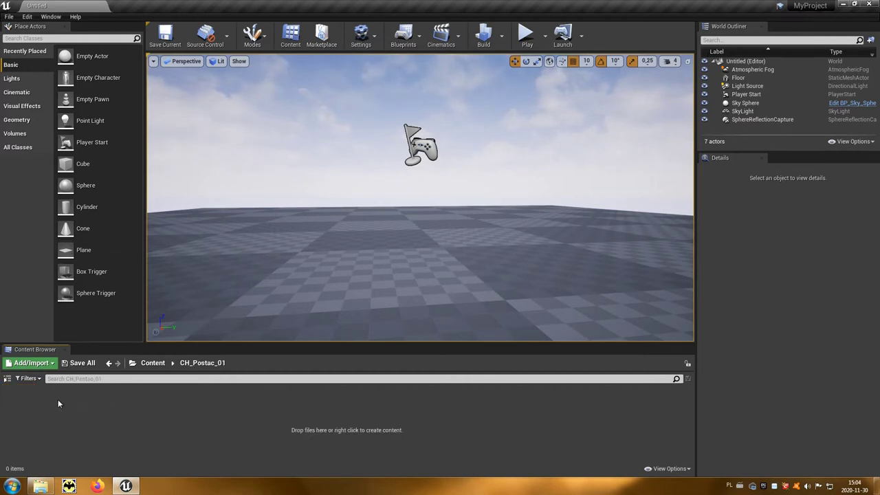
right_click(94, 398)
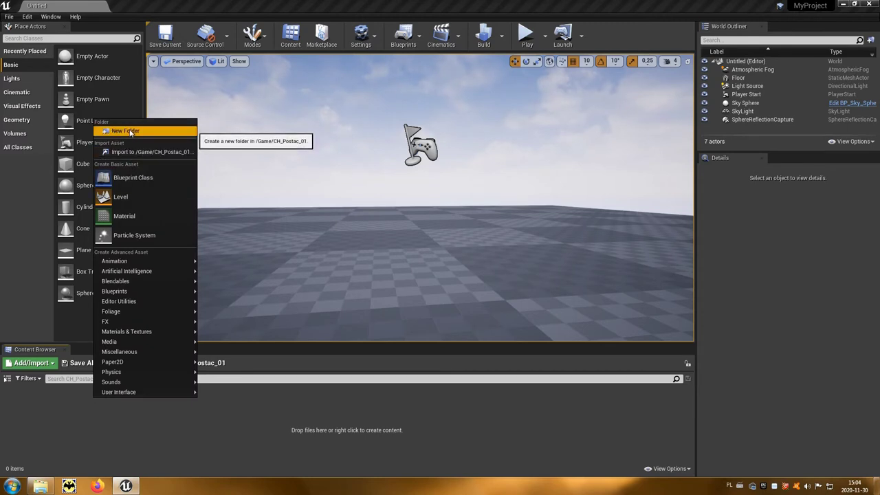
left_click(153, 131)
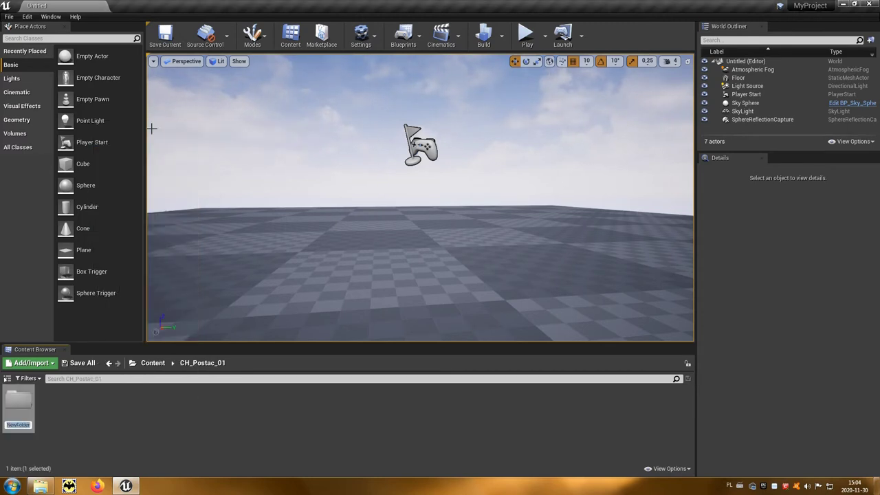
type("Mesh")
key("Return")
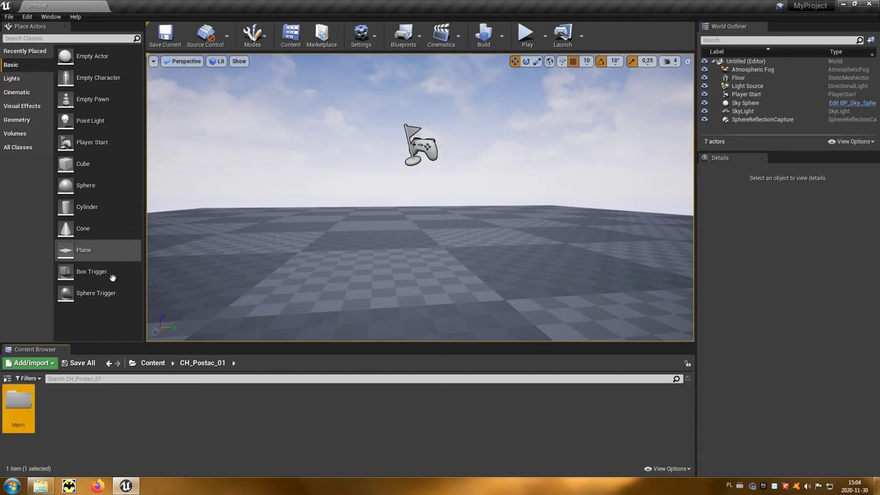
right_click(73, 399)
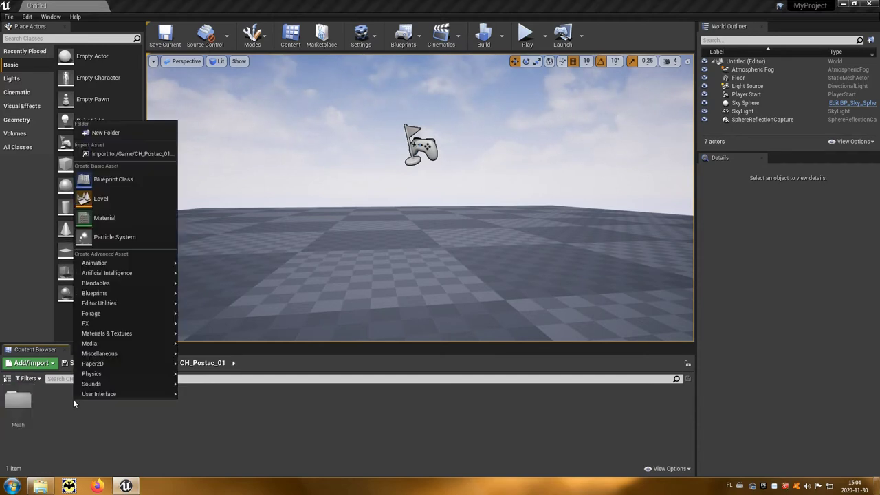
left_click(100, 134)
type("Mater")
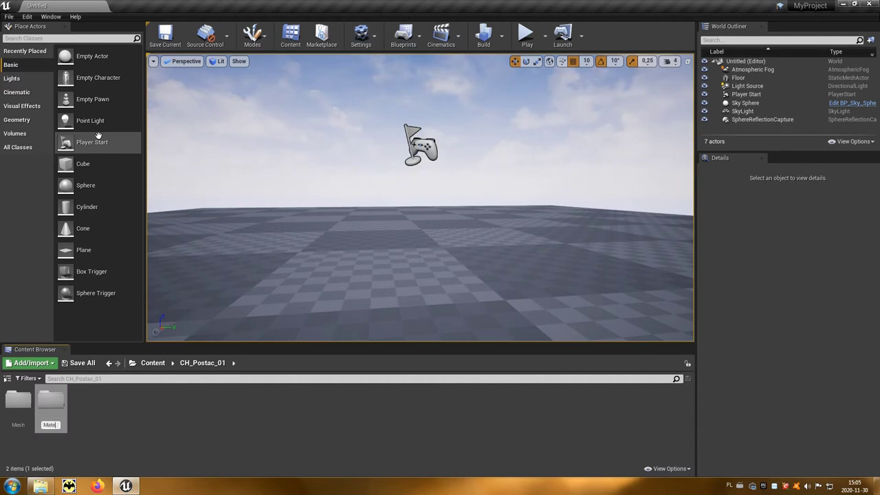
type("ials")
key("Return")
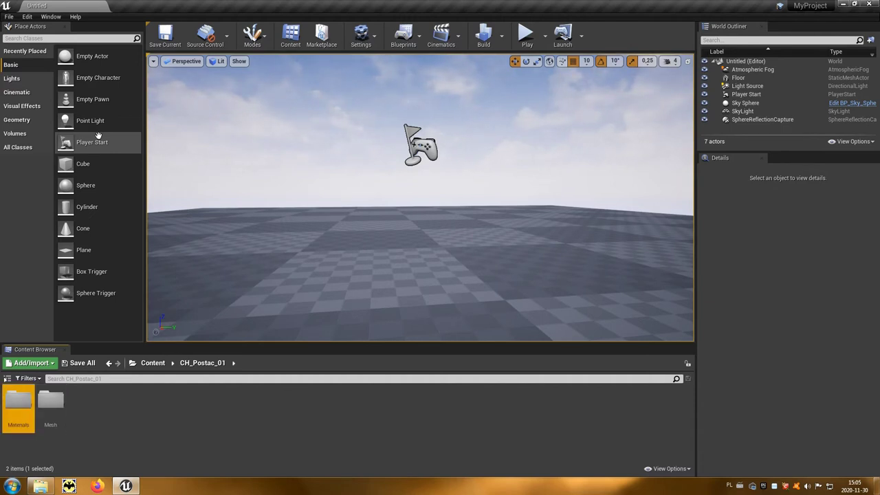
right_click(88, 422)
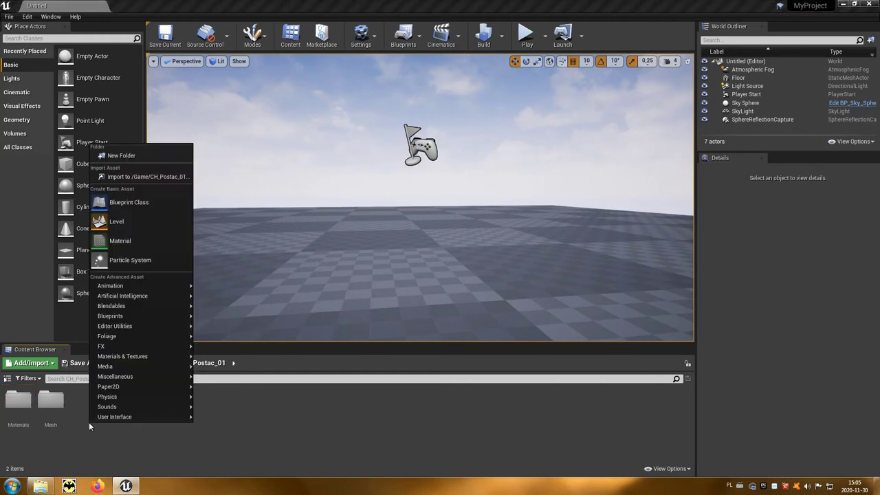
left_click(119, 157)
type("Textures")
key("Return")
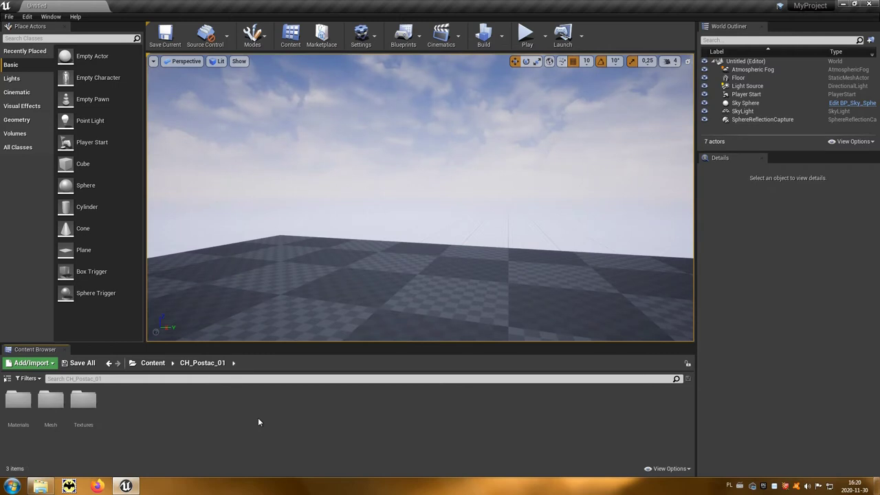
left_click(41, 485)
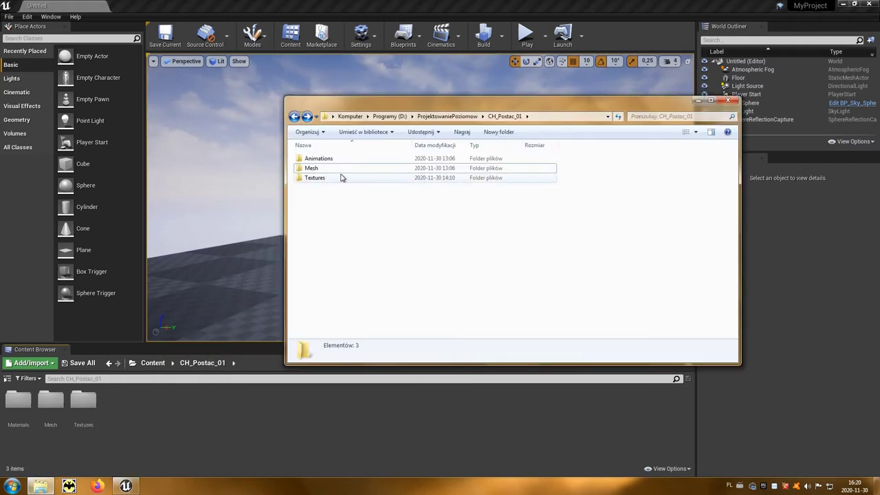
Import the four source TGA textures into Textures, accepting both normal-map notices
left_click(318, 181)
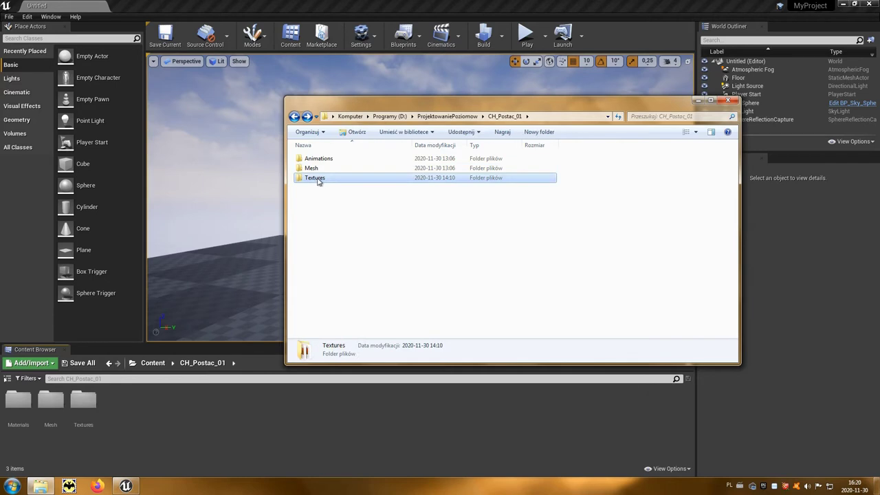
double_click(332, 181)
mouse_move(487, 232)
left_mouse_down()
mouse_move(314, 176)
mouse_move(231, 358)
left_mouse_up()
left_click_drag(87, 406, 87, 407)
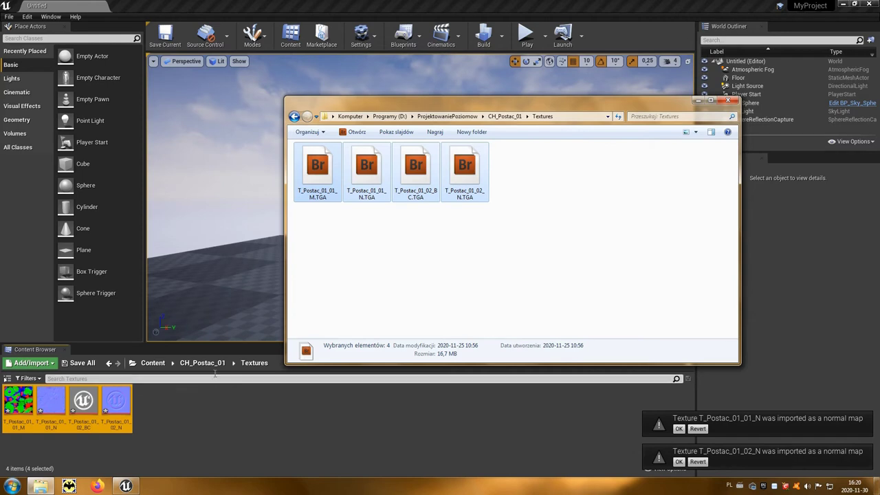
left_click(698, 101)
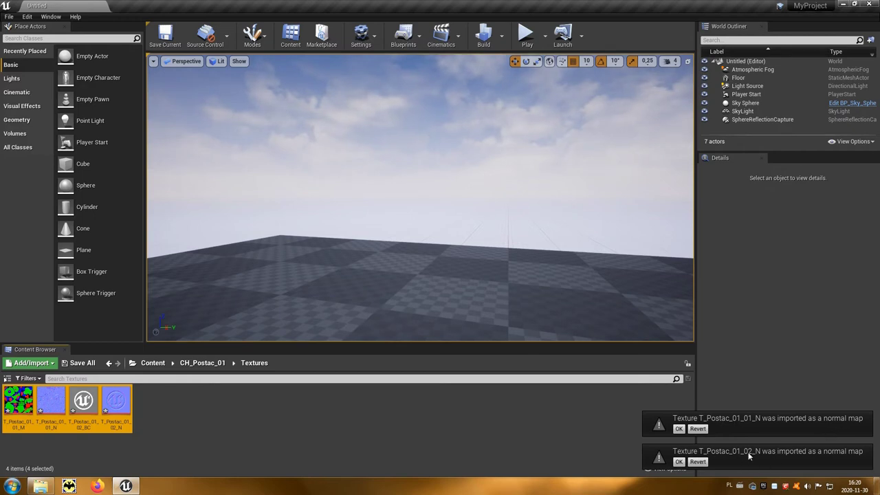
left_click(678, 428)
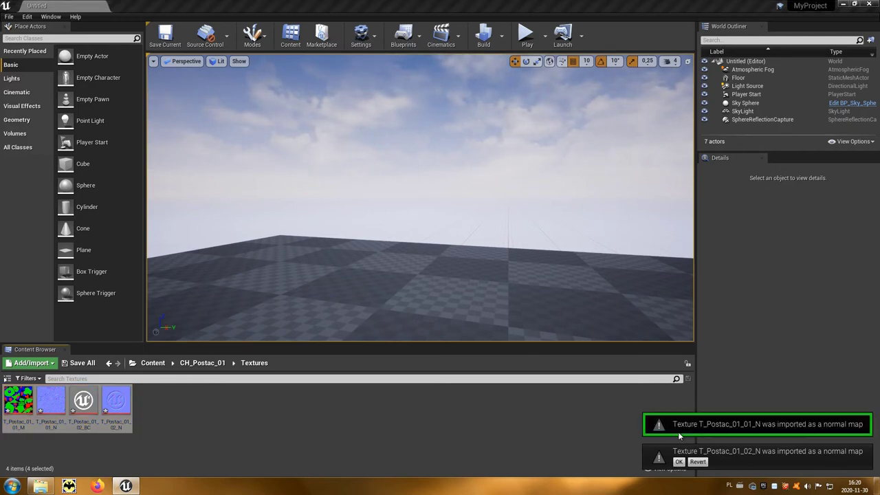
left_click(678, 461)
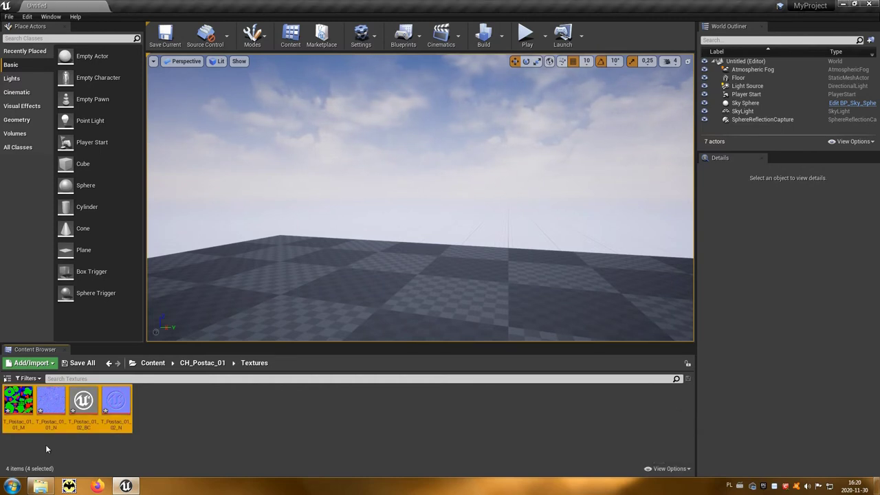
left_click(211, 366)
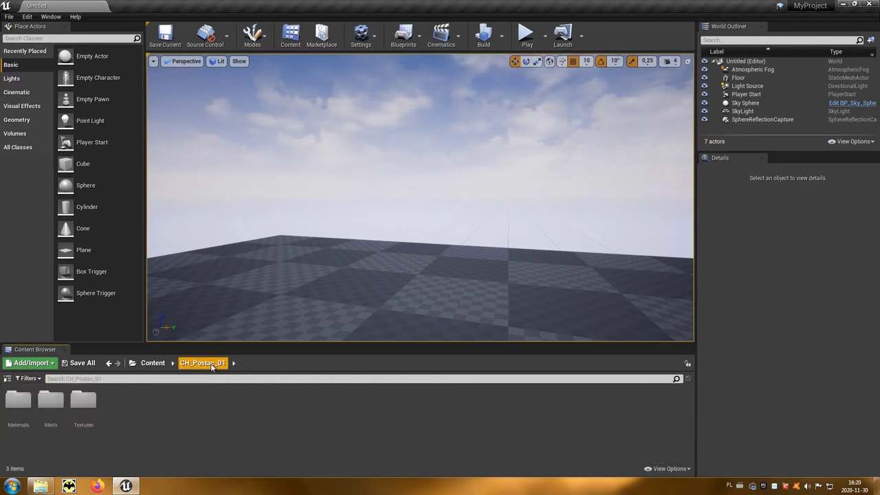
Drag Ch_Postac_01.FBX from the source Mesh folder into CH_Postac_01 to import it
left_click(41, 486)
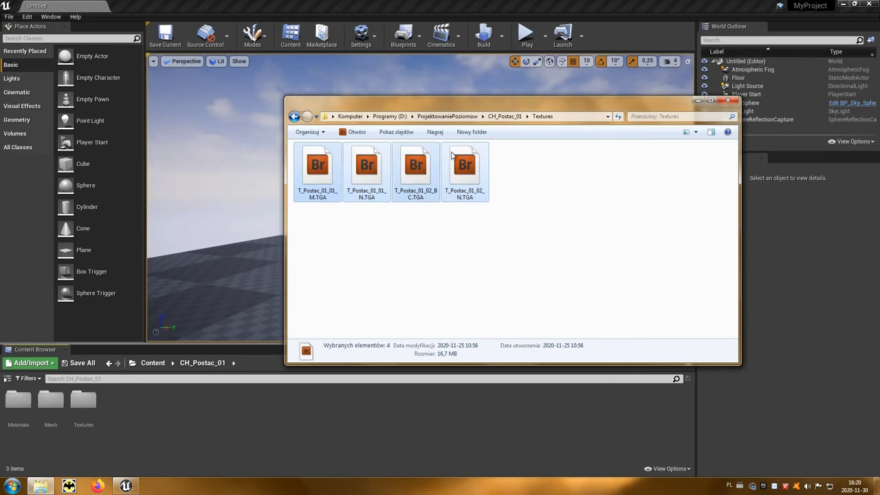
left_click(503, 117)
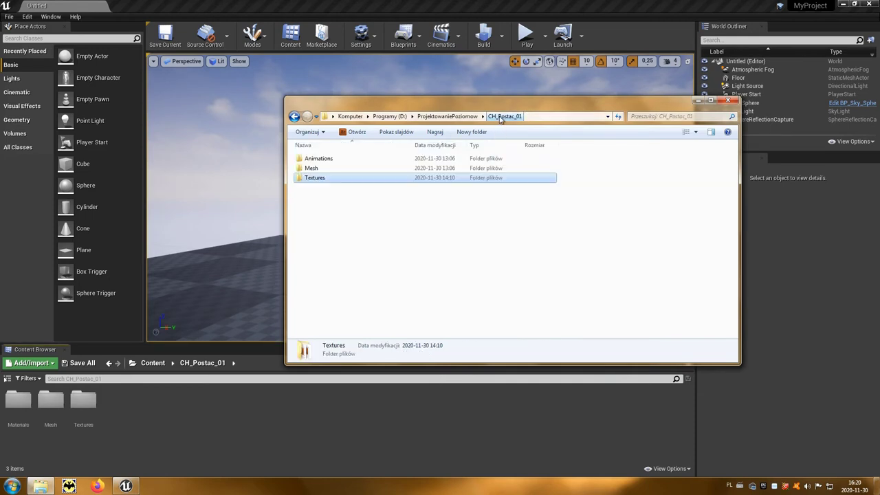
left_click(310, 170)
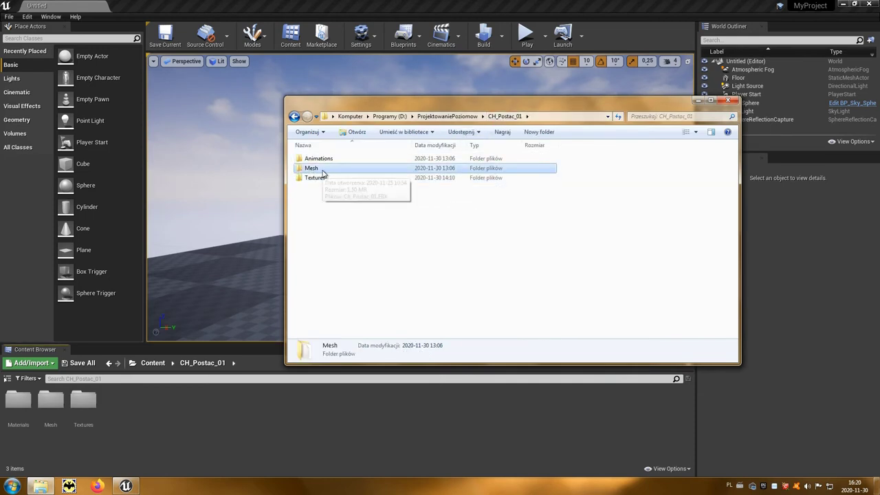
double_click(322, 172)
left_click(321, 161)
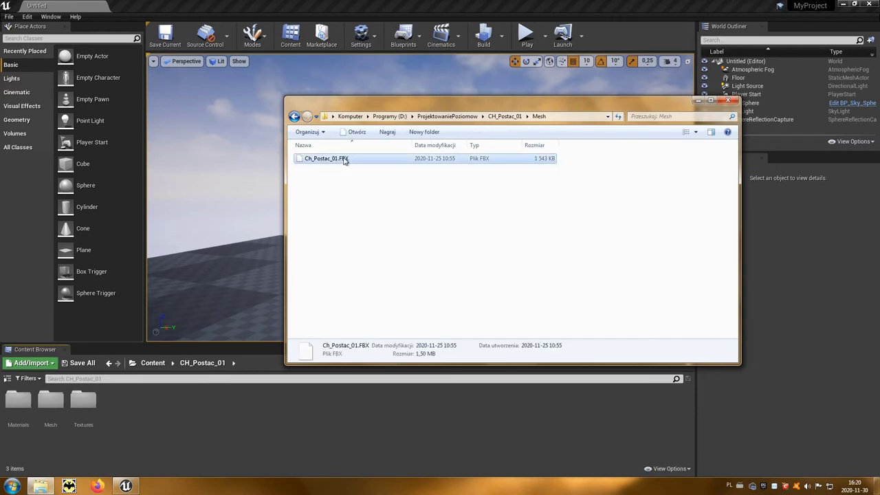
left_click_drag(359, 161, 172, 430)
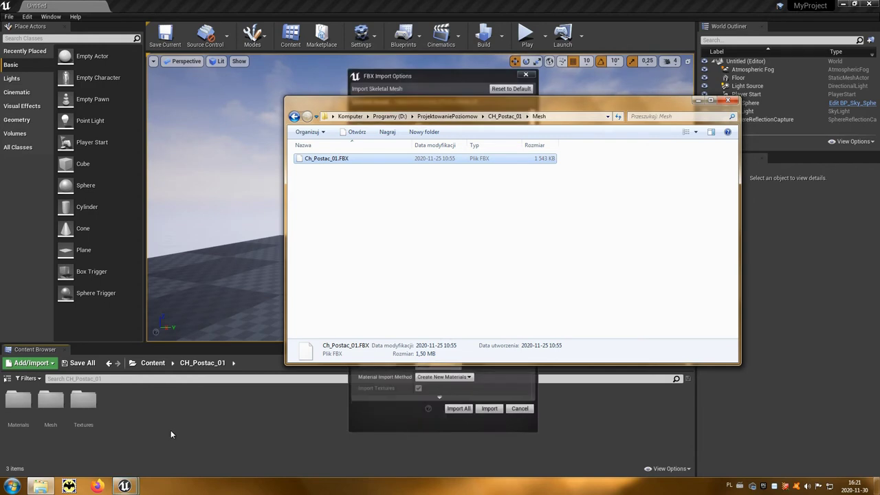
left_click(697, 100)
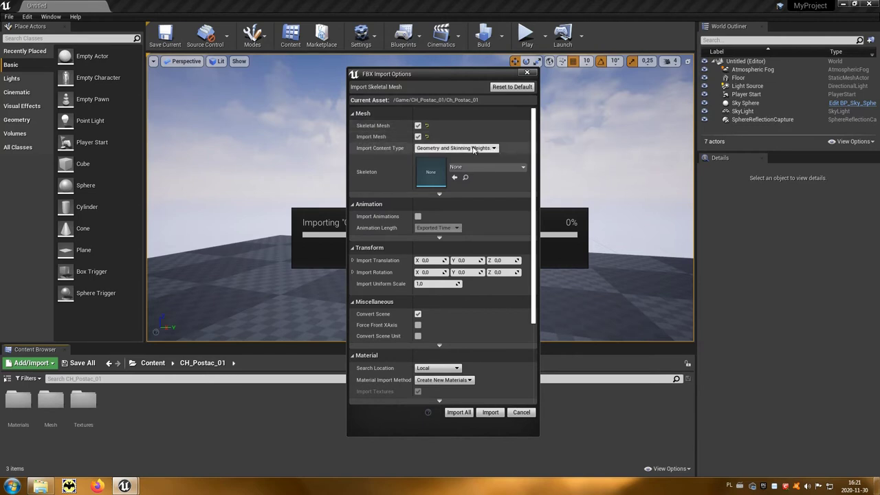
Confirm the FBX import options and close the smoothing-group warning log
scroll(536, 220, "down", 3)
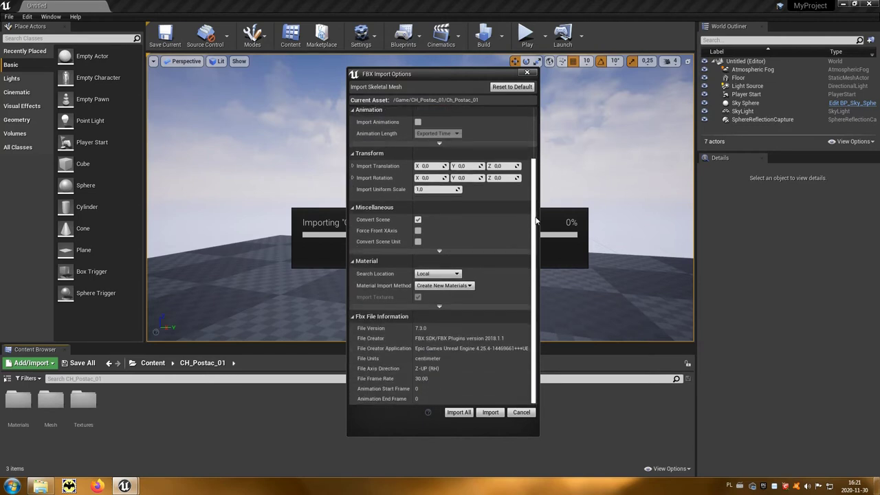
left_click(491, 412)
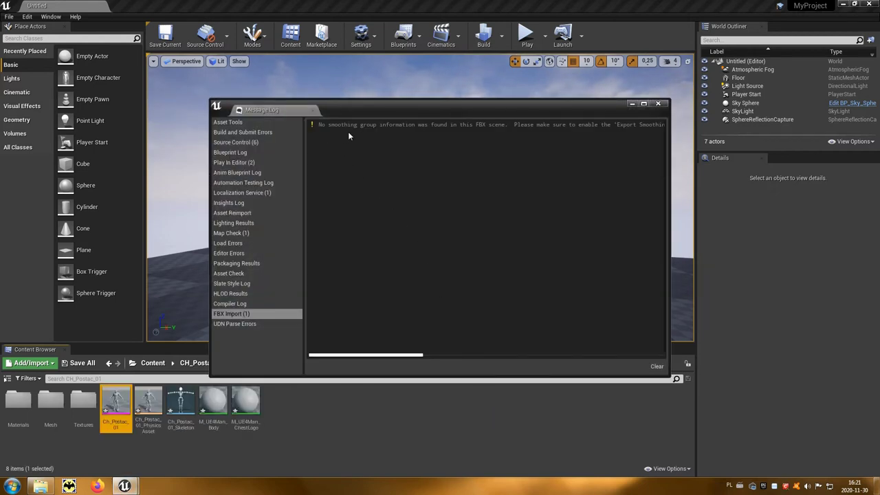
left_click(658, 103)
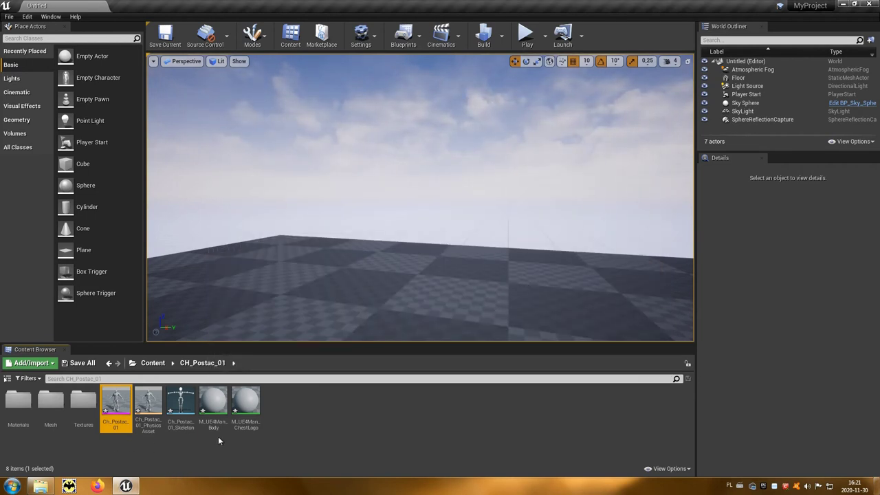
Move M_UE4Man_Body and the ChestLogo material into the Materials folder
left_click(213, 404)
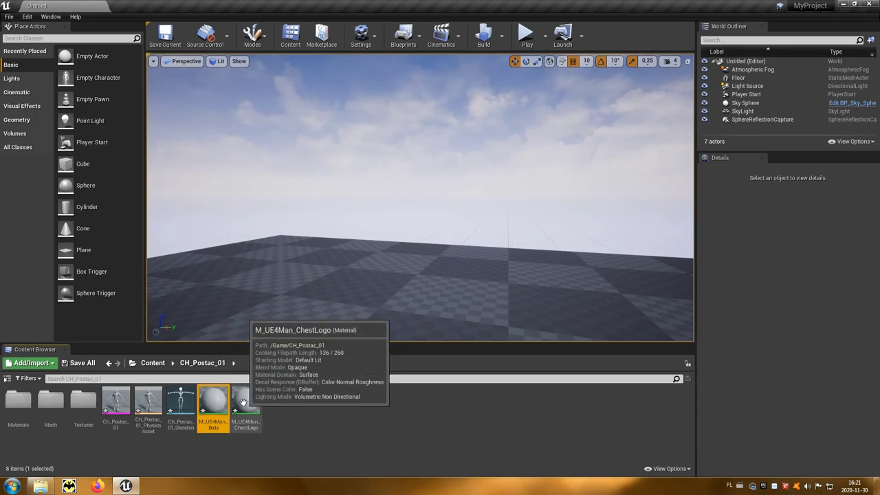
left_click(244, 402, "ctrl")
mouse_move(213, 404)
left_mouse_down()
mouse_move(13, 403)
mouse_move(20, 403)
left_mouse_up()
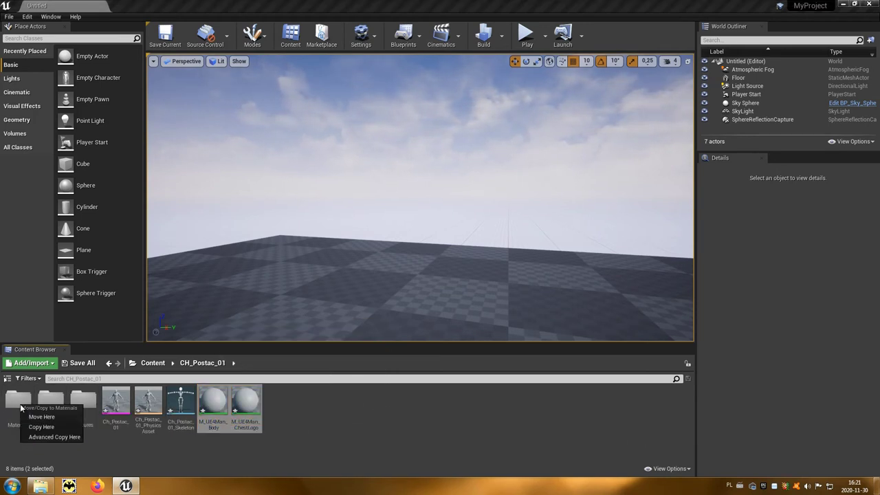
left_click(61, 418)
Move the skeletal mesh, skeleton and physics asset into Mesh, then open Mesh
left_click(126, 396)
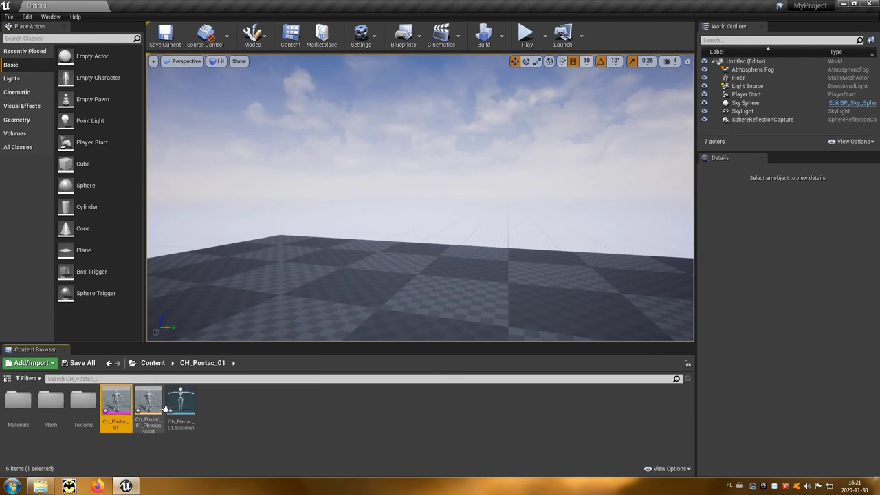
left_click(176, 402, "shift")
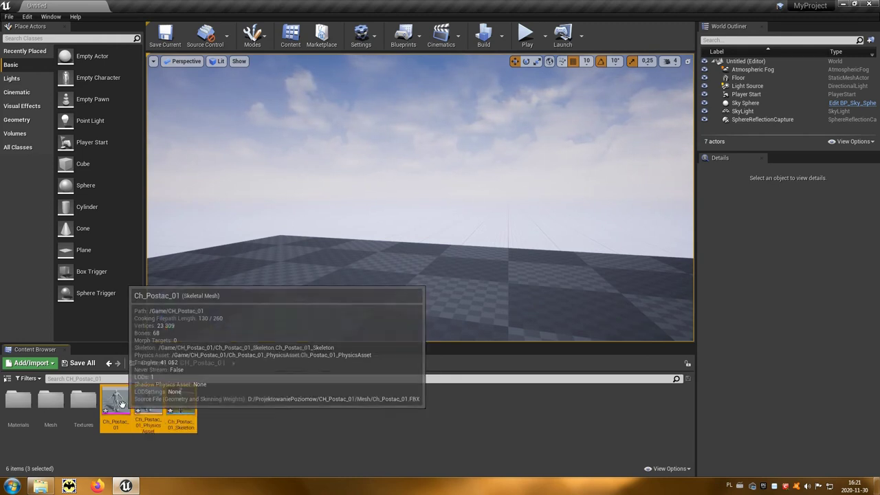
mouse_move(115, 405)
left_mouse_down()
mouse_move(54, 413)
mouse_move(52, 404)
left_mouse_up()
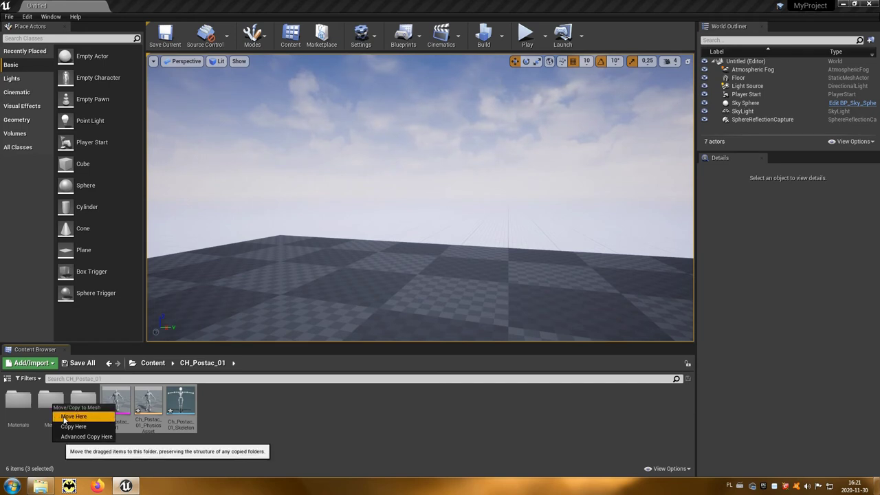
left_click(74, 416)
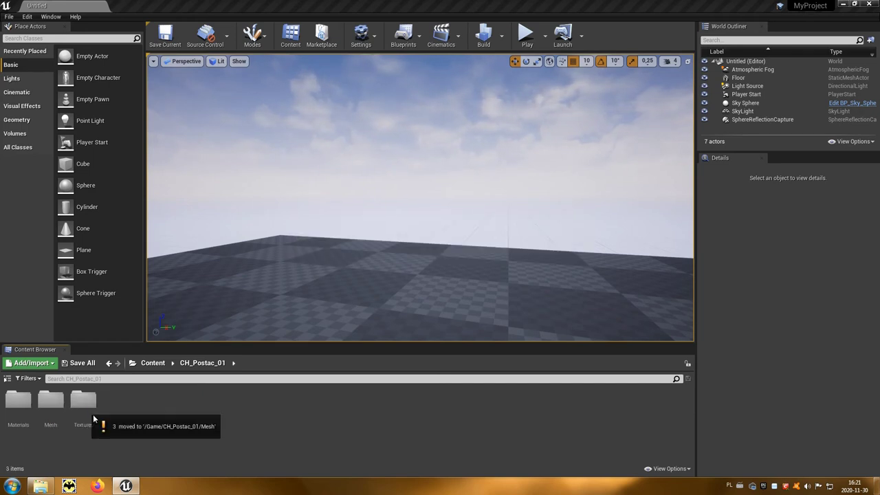
double_click(50, 400)
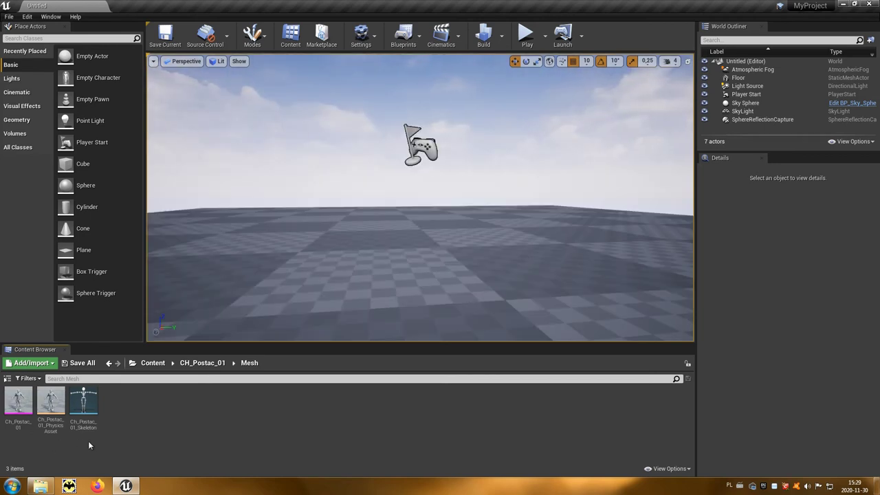
left_click(20, 402)
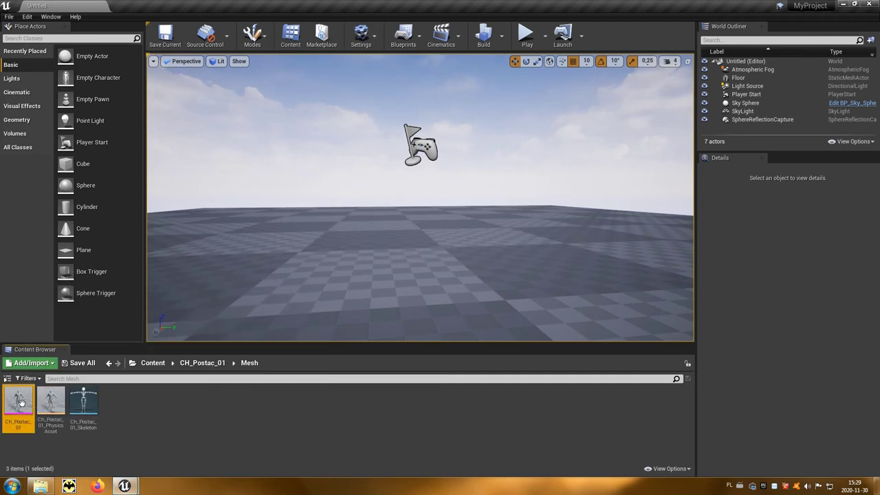
Open the Ch_Postac_01 skeletal mesh and orbit to view the character from behind
double_click(21, 402)
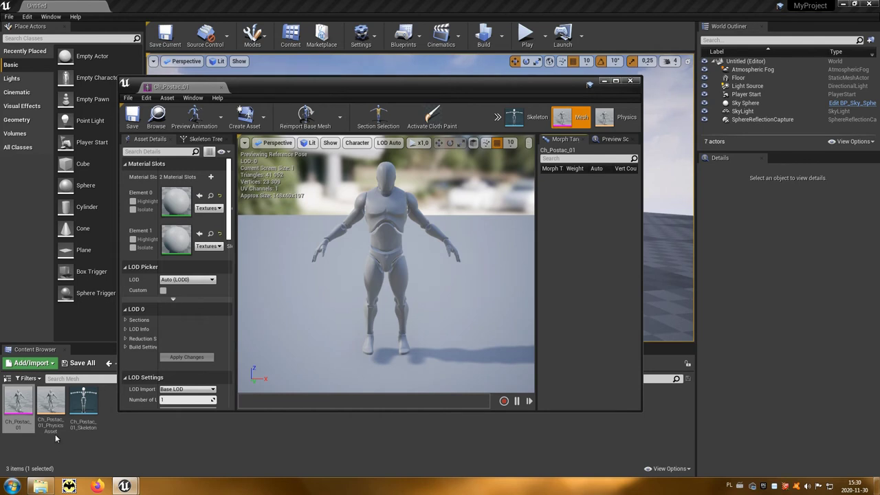
left_click(55, 434)
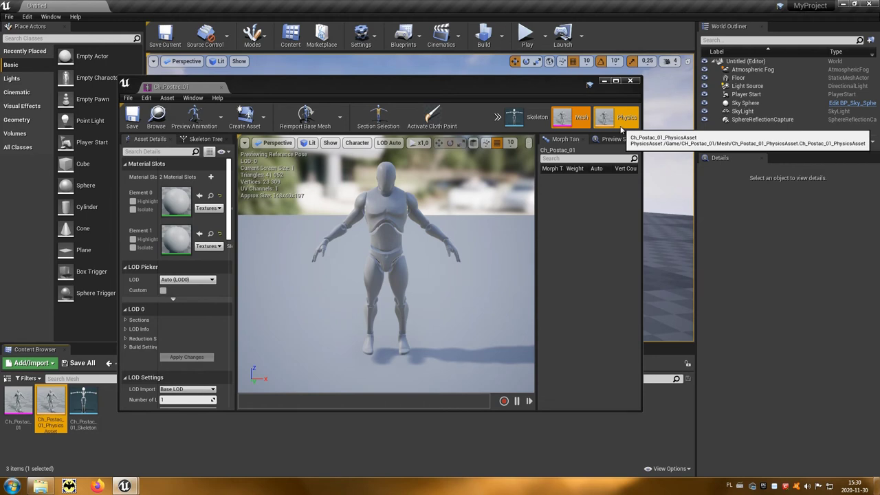
left_click(84, 421)
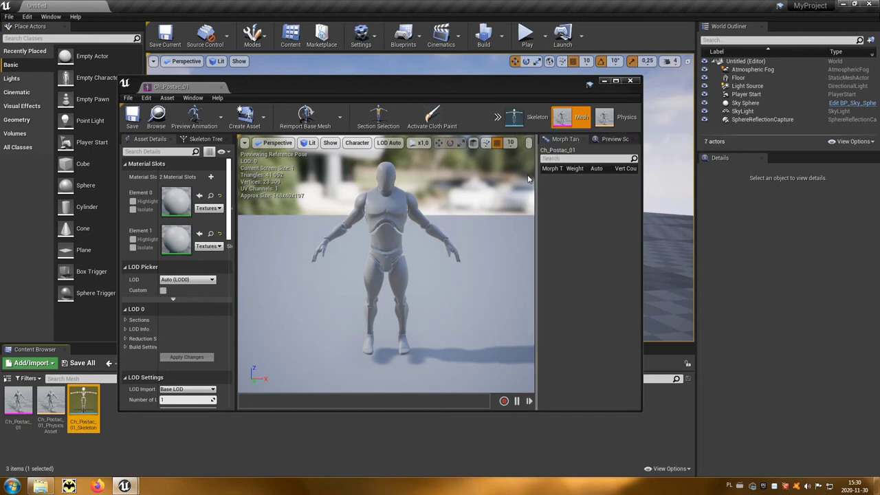
left_click_drag(385, 275, 247, 275)
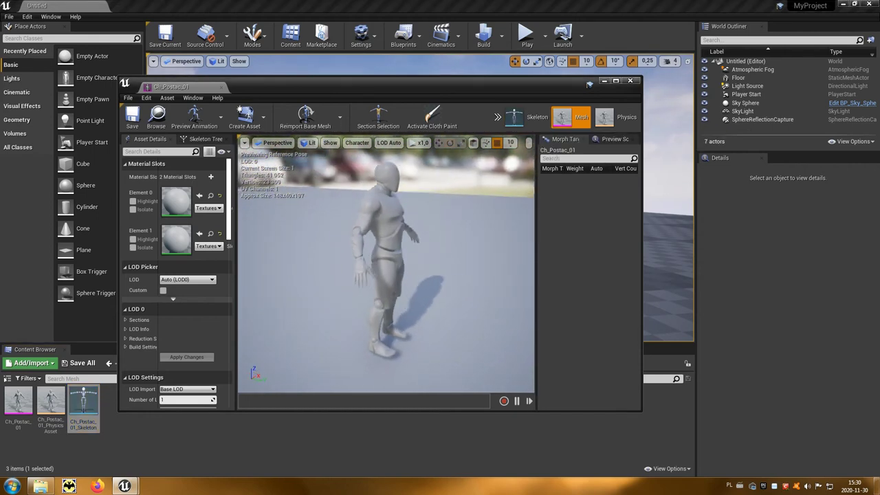
left_click(523, 125)
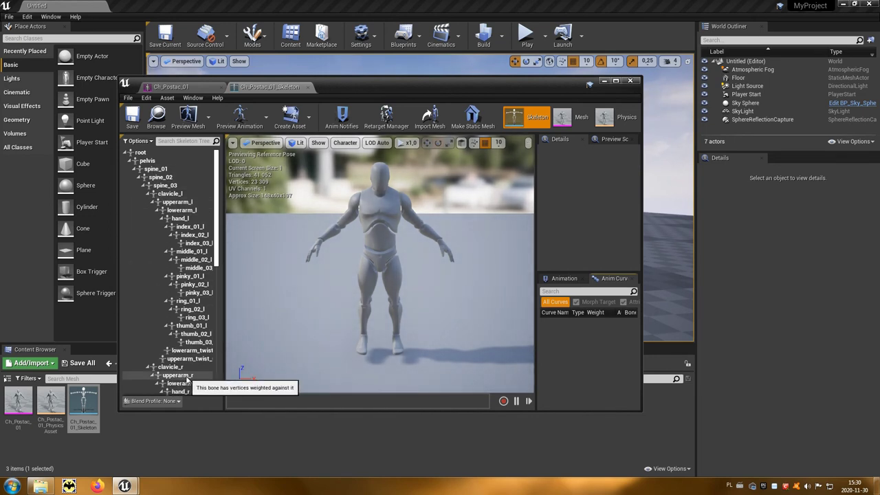
Select the upperarm_r bone, frame it in the preview, then select hand_r
left_click(177, 375)
scroll(358, 193, "up", 3)
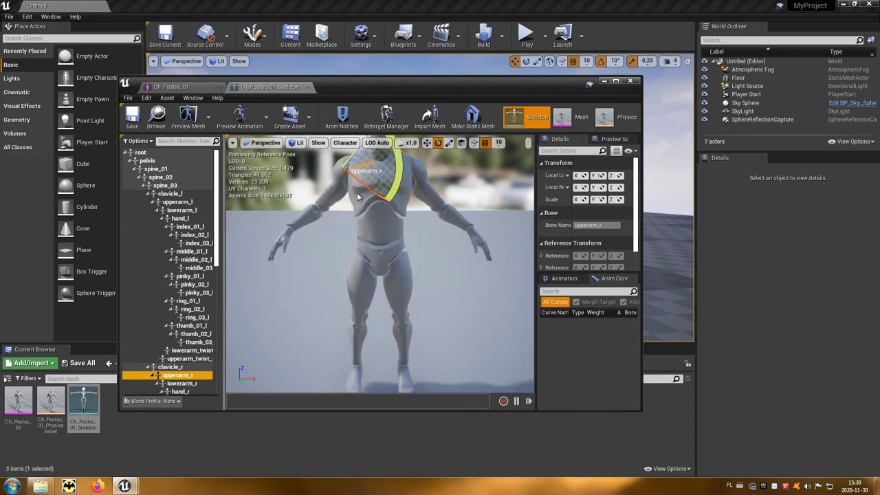
scroll(358, 193, "up", 3)
key("f")
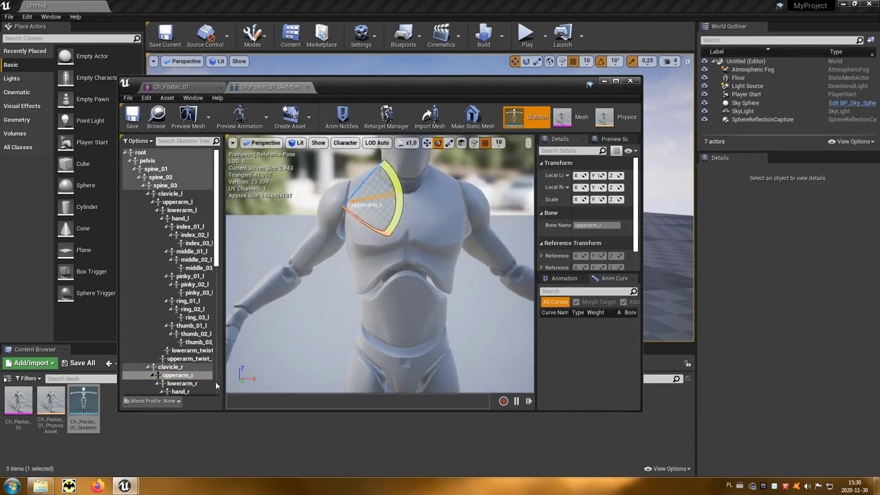
left_click(180, 384)
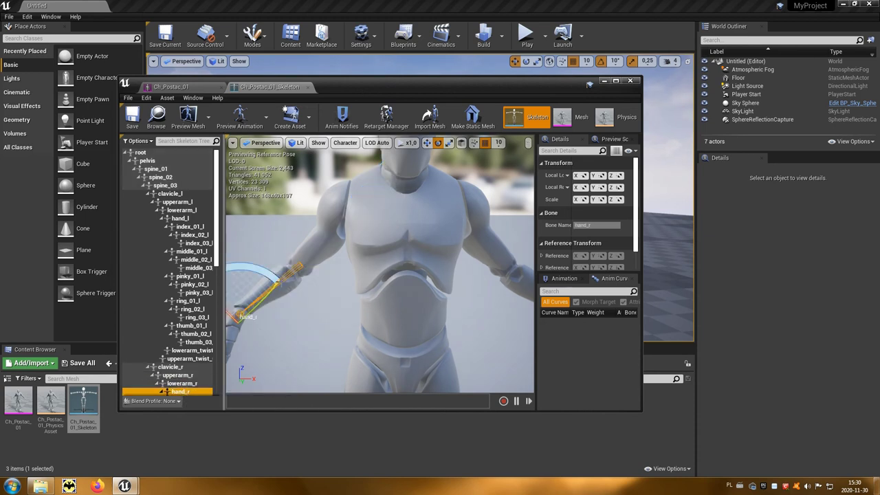
scroll(344, 299, "down", 5)
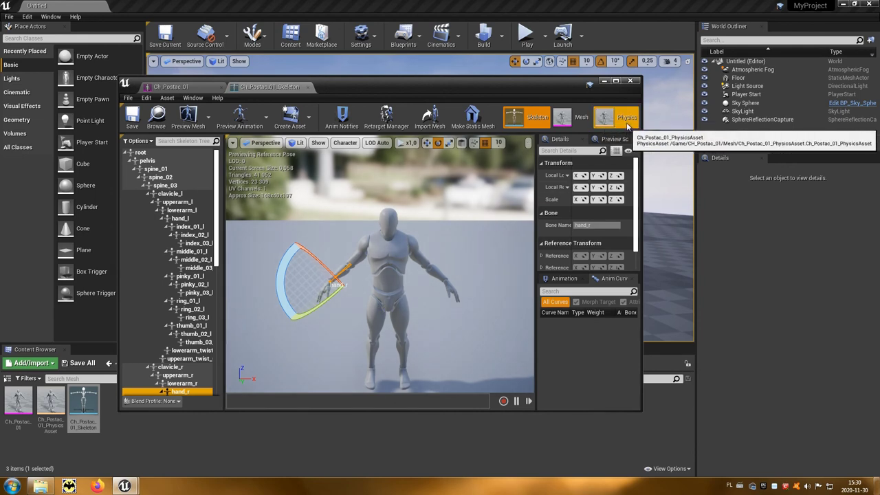
left_click(625, 124)
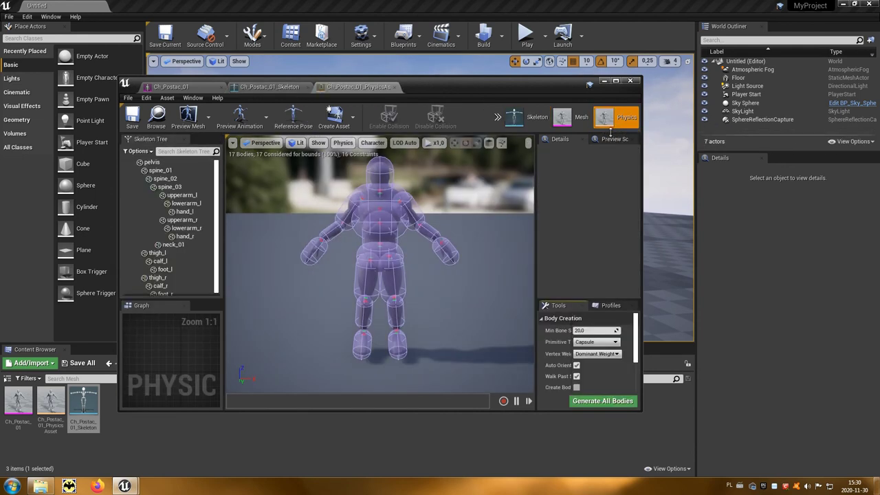
Maximize the physics asset editor and start the ragdoll simulation, toggling it a few times
left_click_drag(445, 299, 422, 312)
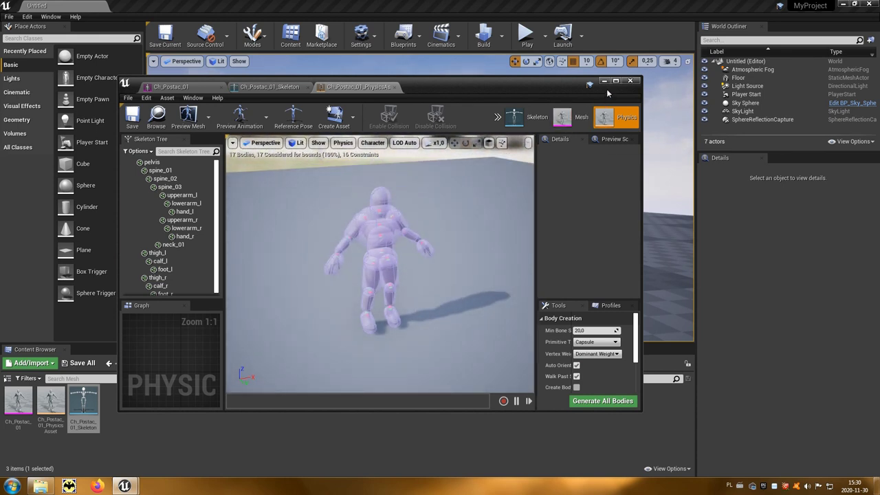
left_click(615, 82)
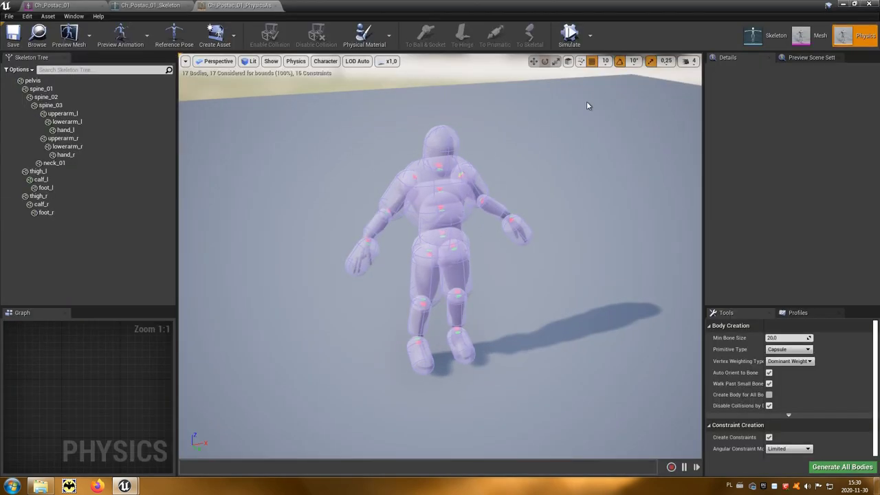
left_click(569, 35)
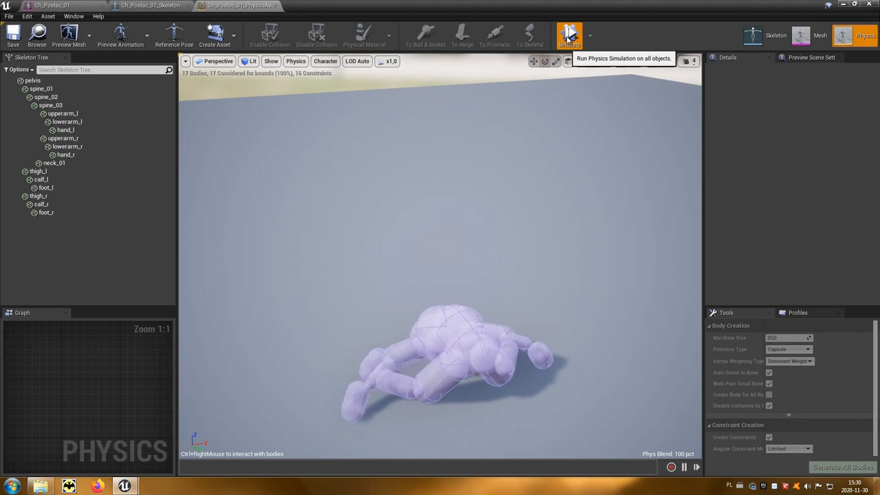
left_click(569, 36)
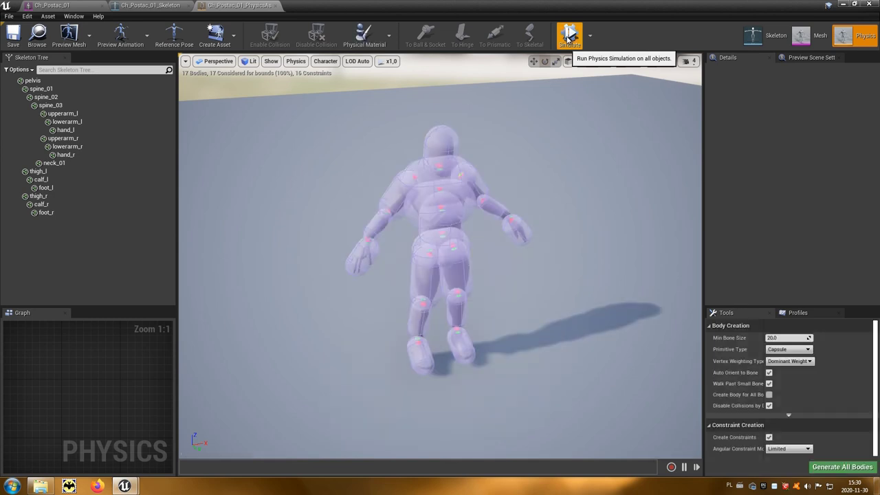
left_click(569, 35)
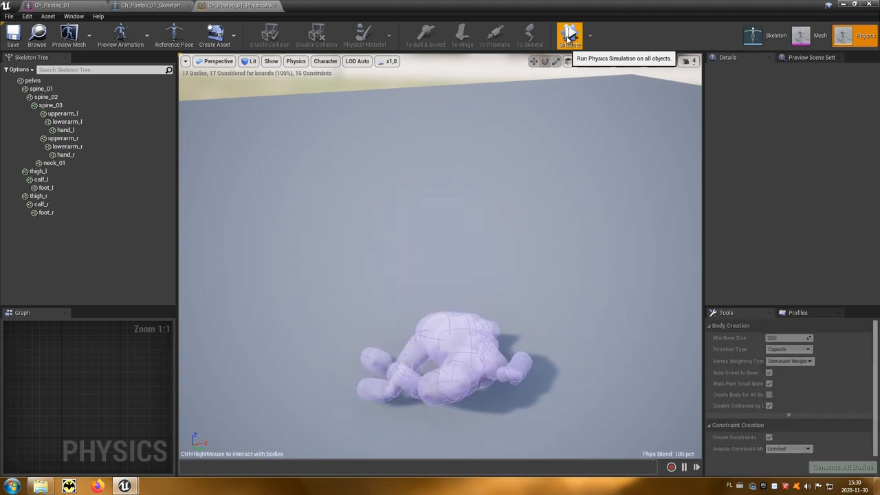
left_click(569, 35)
left_click(569, 36)
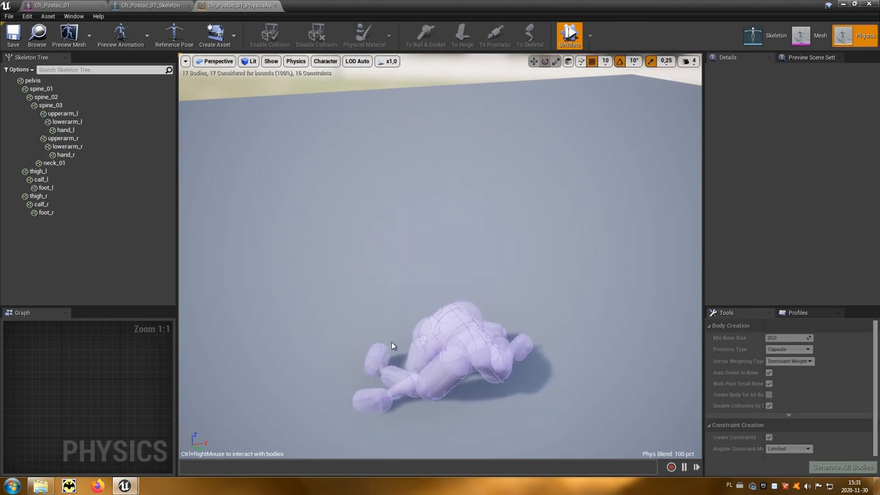
Drag the simulated ragdoll by its hand, fling it around, lift it upright and drop it
right_click_drag(375, 360, 298, 174, "ctrl")
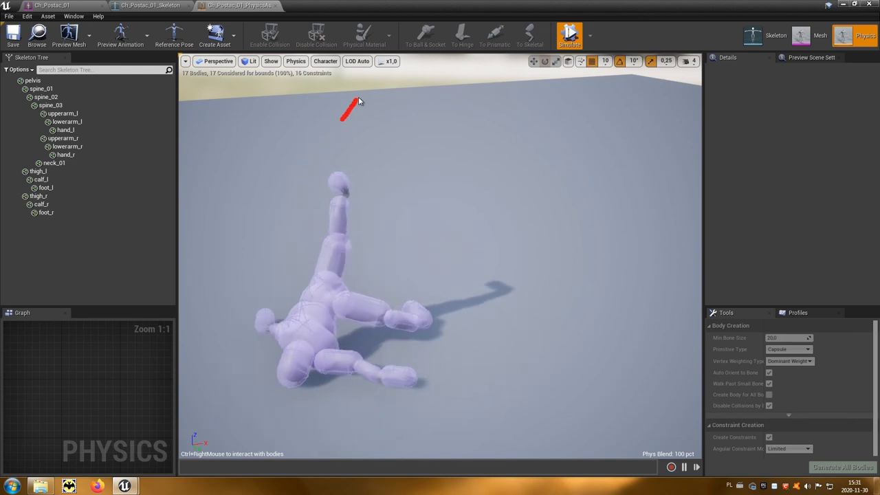
right_click_drag(299, 174, 363, 96, "ctrl")
mouse_move(296, 323)
right_mouse_down("ctrl")
mouse_move(425, 107)
mouse_move(416, 81)
right_mouse_up("ctrl")
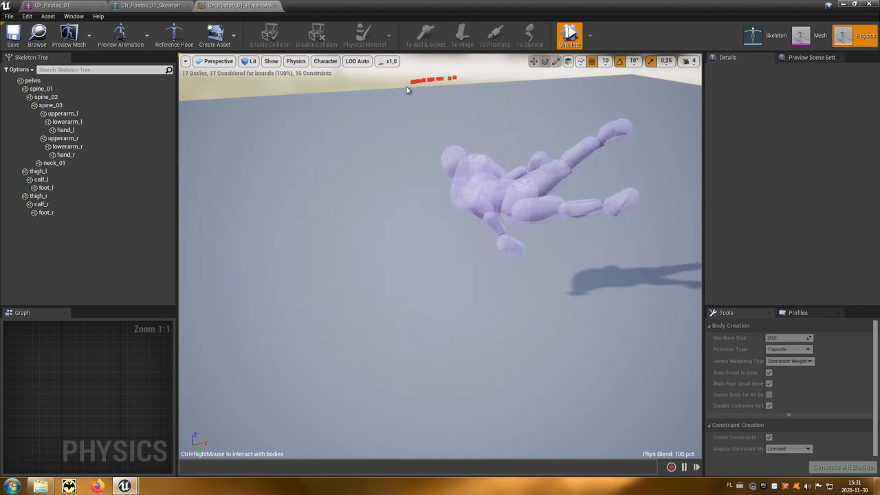
right_click_drag(416, 81, 407, 90, "ctrl")
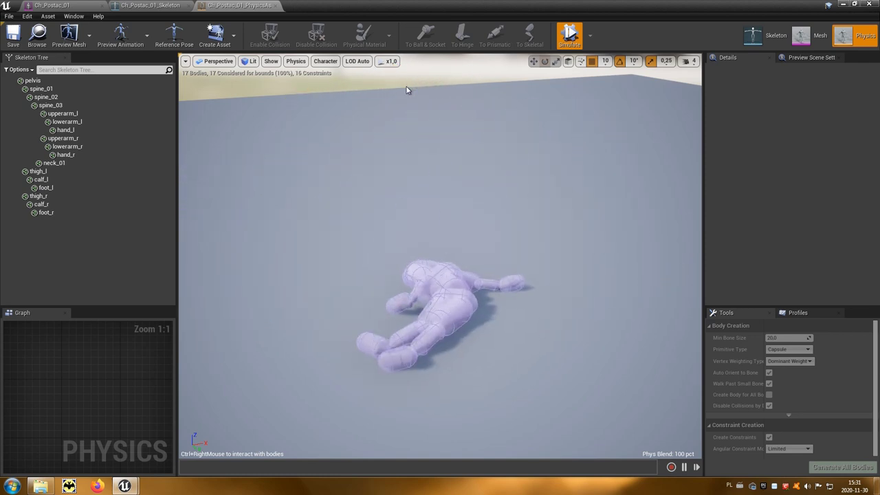